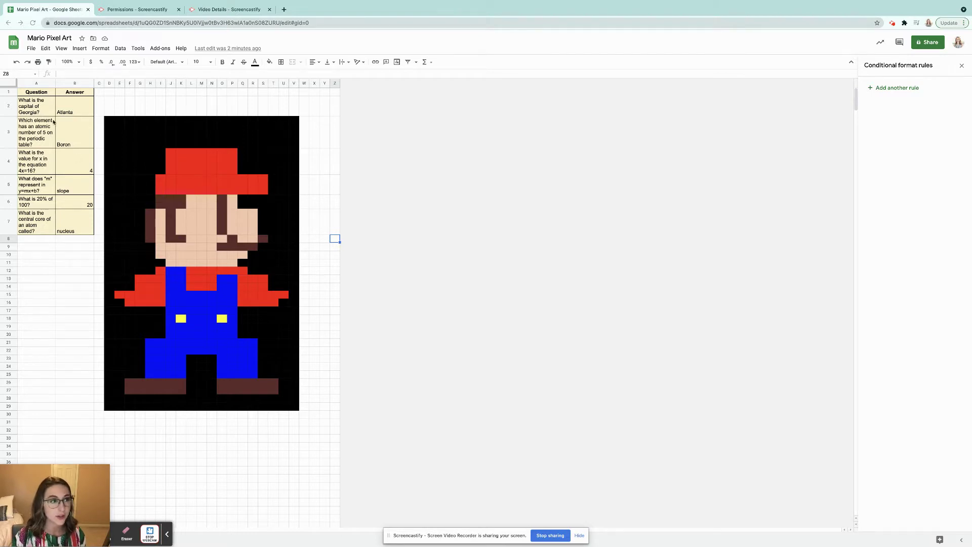
Clear the existing questions from cells A2:A7 of the Question column
click(31, 223)
click(48, 114)
shift+click(30, 224)
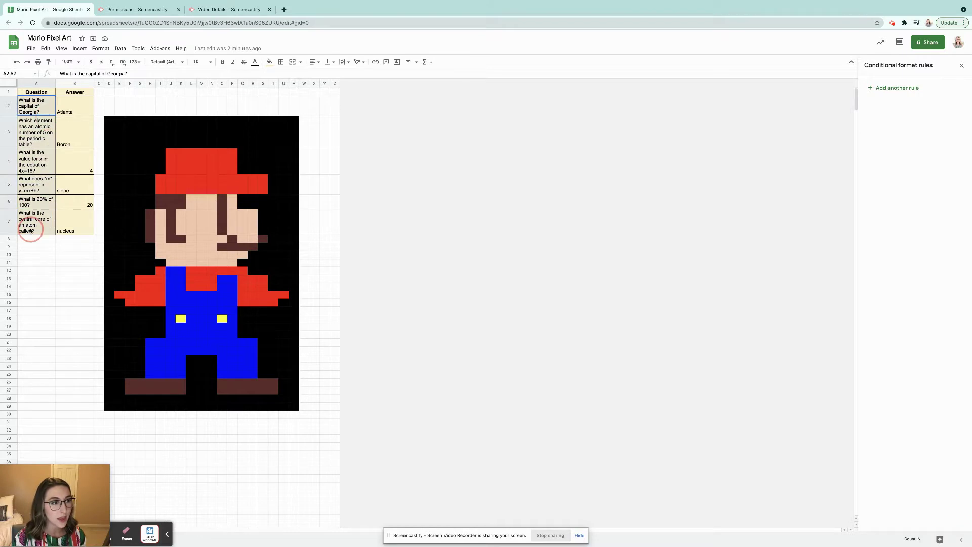
key(Delete)
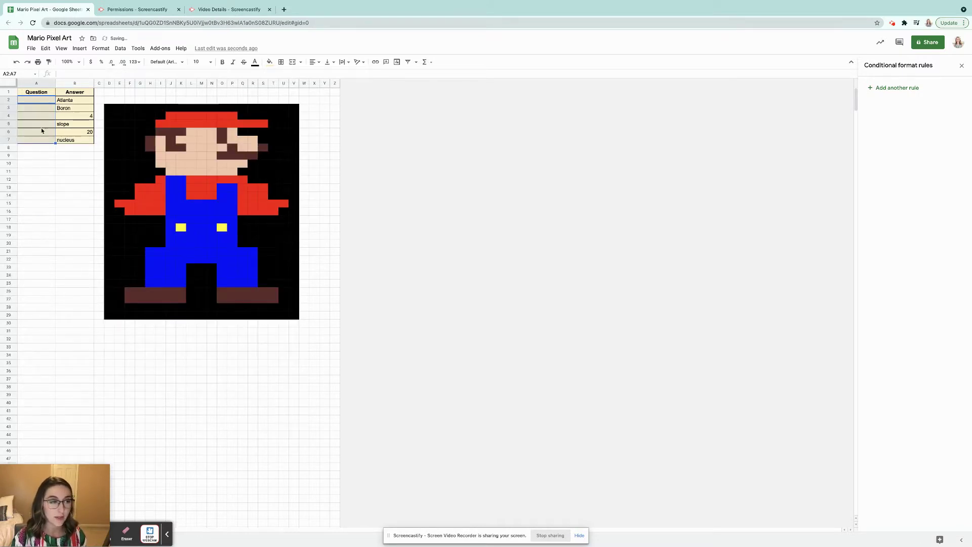
Enter the questions "What is 1+1?", "What is 2+2?" and "What is 3+3?" in cells A2 to A4
click(44, 101)
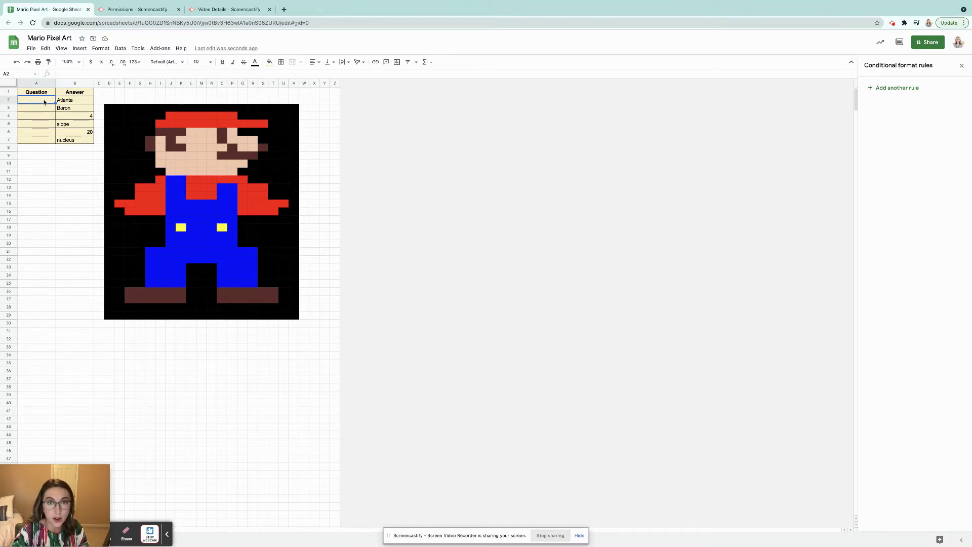
text(What is 1+1?)
key(Return)
text(What is 2_+)
key(BackSpace)
text(+)
key(Return)
text(What i)
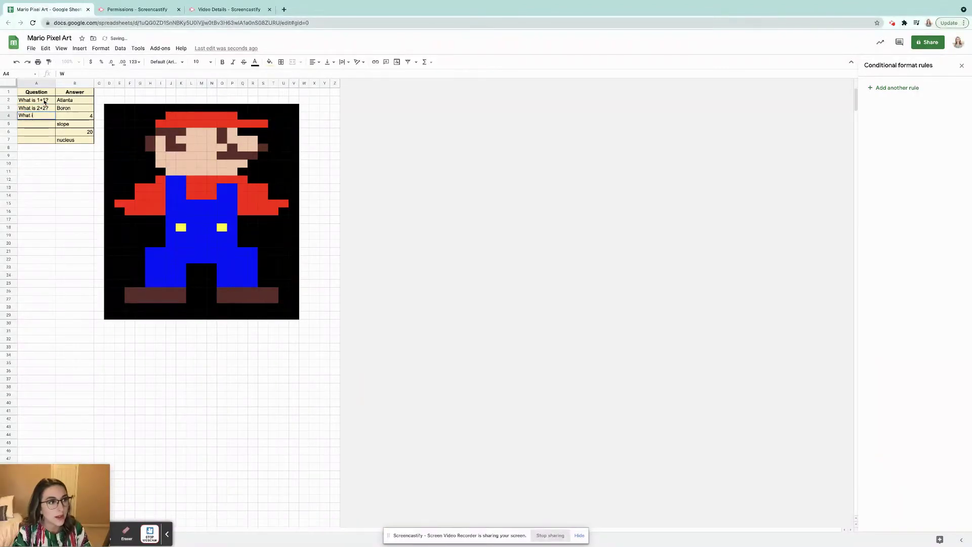
text(s 3+3?)
key(Return)
Enter the questions "What is 4+4?", "What is 5+5?" and "What is 6+6?" in cells A5 to A7
text(What i)
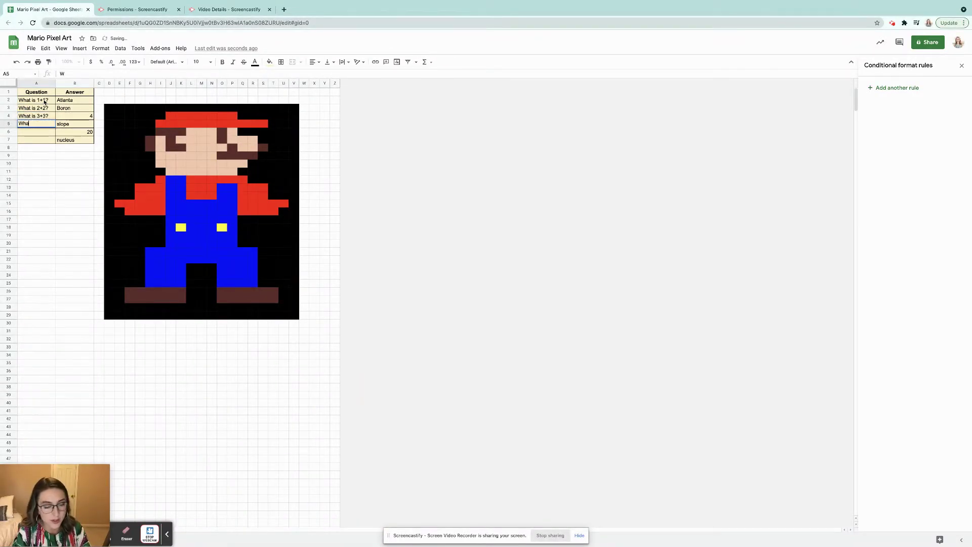
text(s 4+4?)
key(Return)
text(What is 45)
key(BackSpace)
key(BackSpace)
text(5+5?)
key(Return)
text(What is 6+6?)
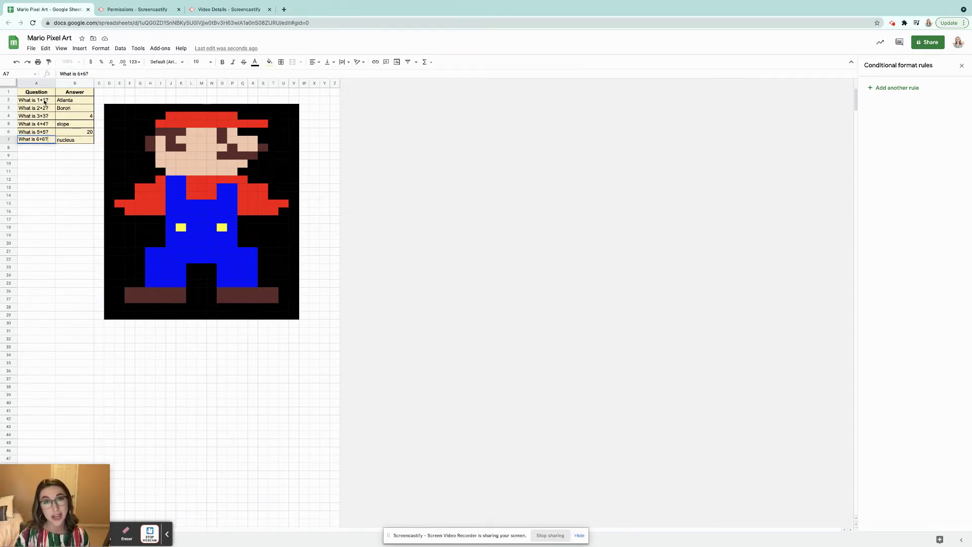
For the range A1:W29, change the "Atlanta" conditional formatting rule's custom formula to =$B$2<>2
click(35, 95)
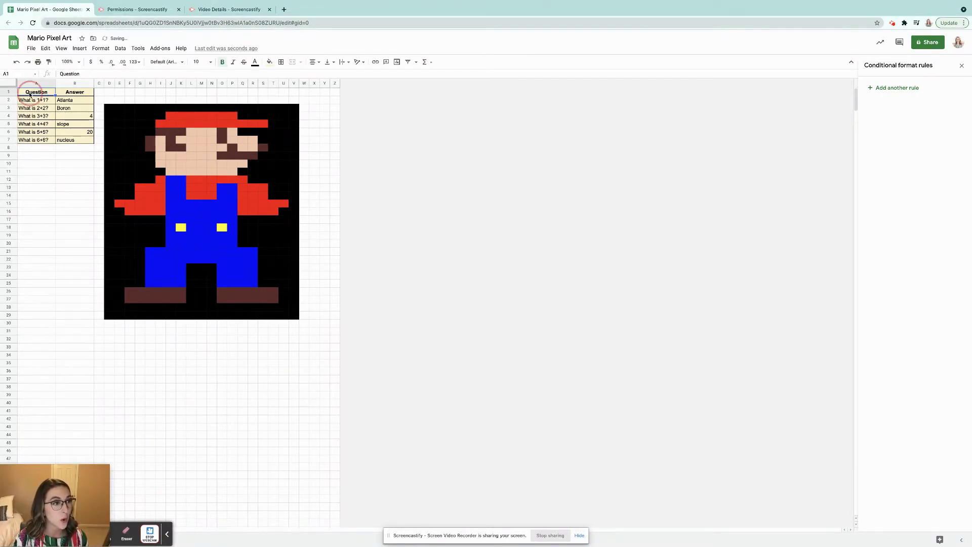
drag(28, 94, 307, 317)
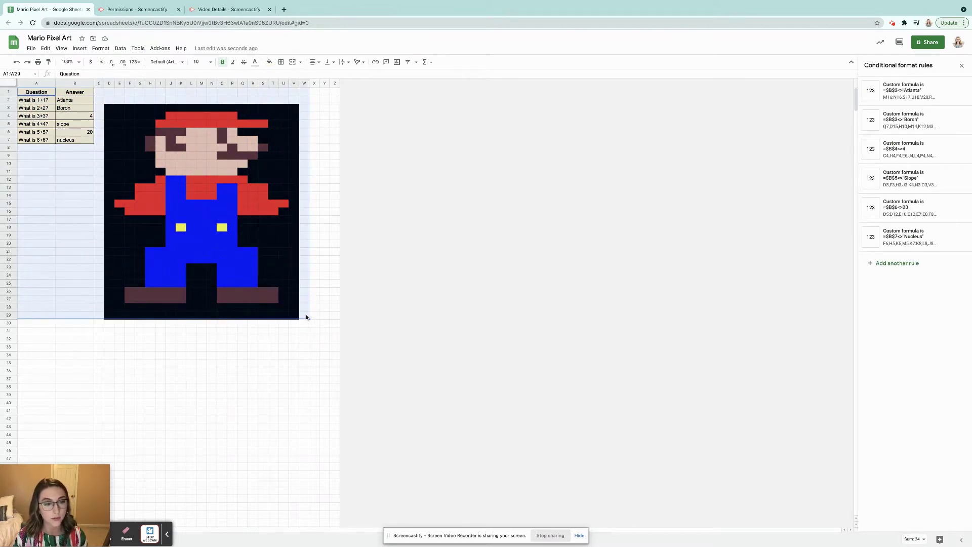
click(104, 49)
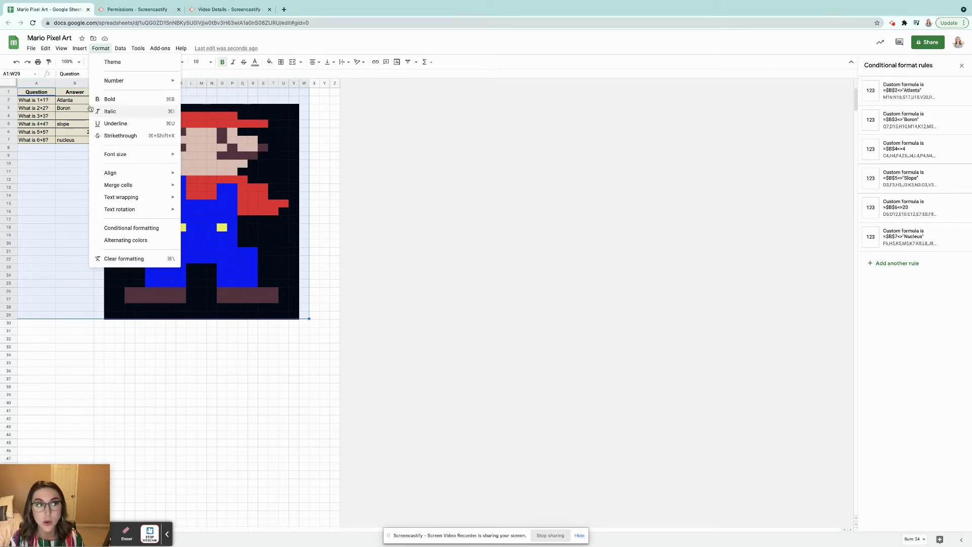
mouse_move(892, 96)
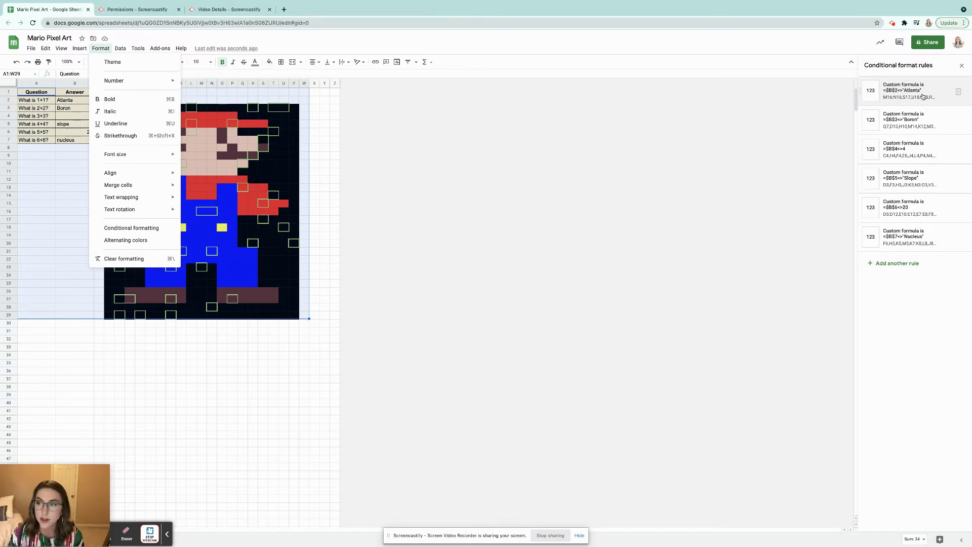
click(923, 96)
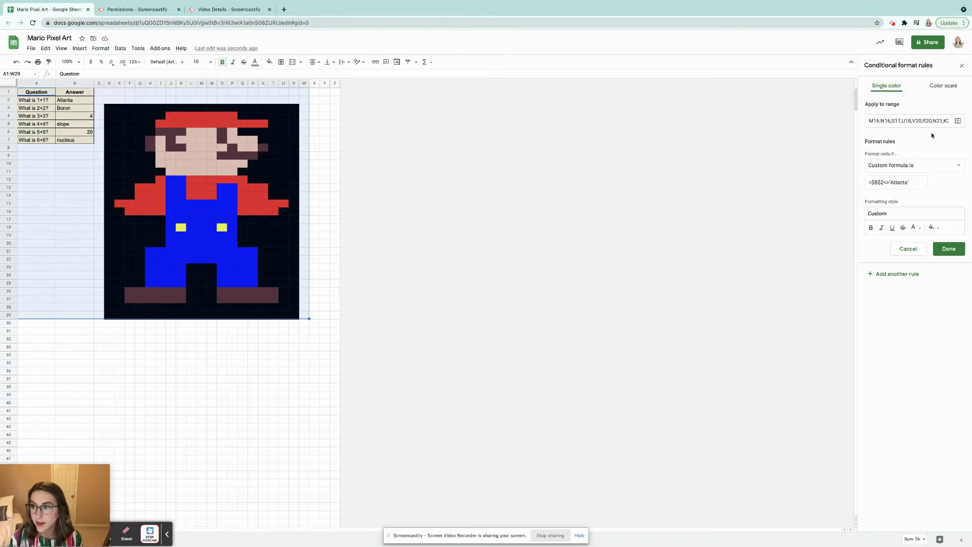
click(890, 182)
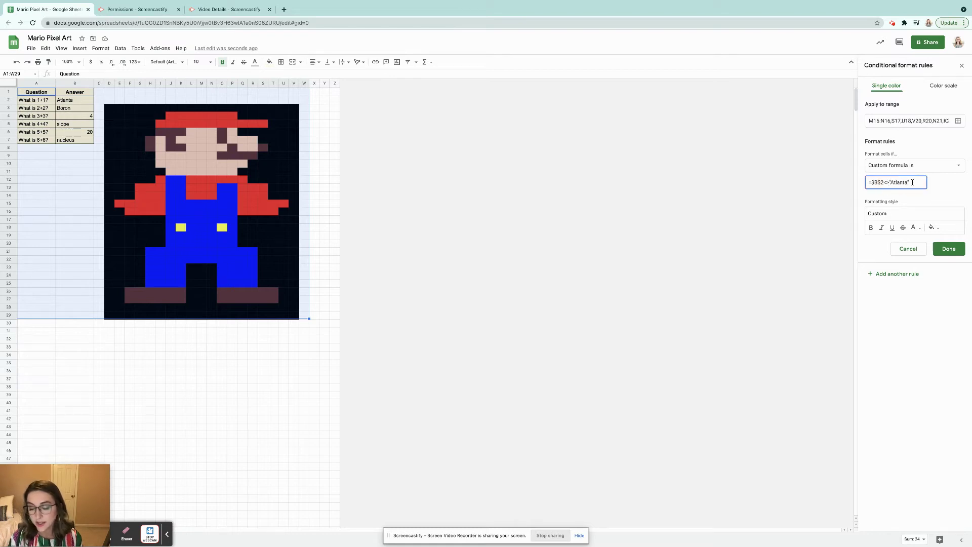
key(BackSpace)
key(BackSpace)
key(BackSpace)
key(BackSpace)
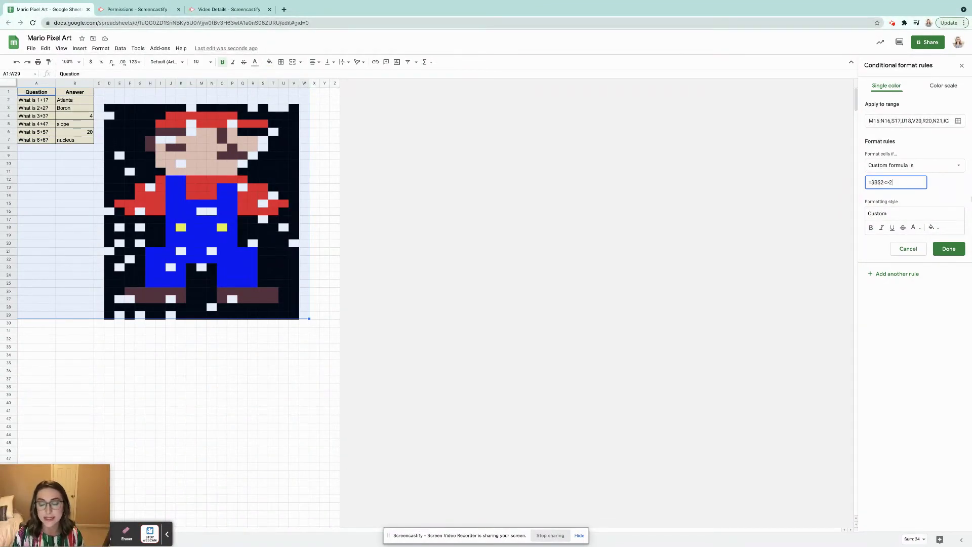
click(945, 251)
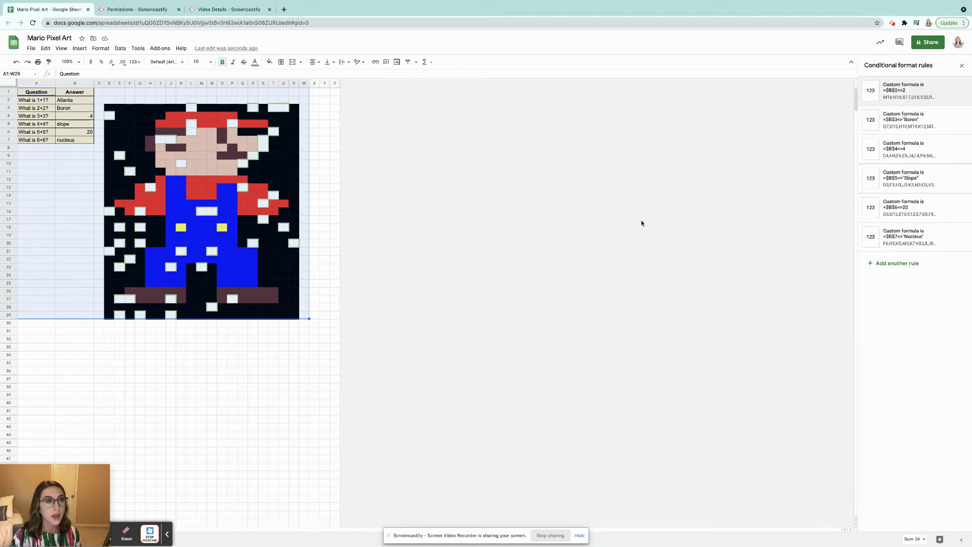
Replace the answer to "What is 1+1?" in cell B2 with 2
click(74, 102)
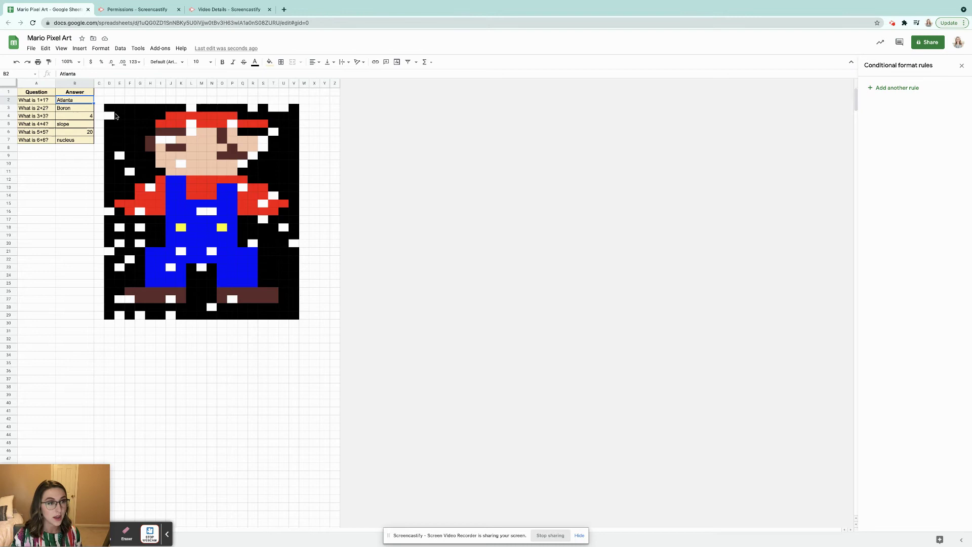
key(Delete)
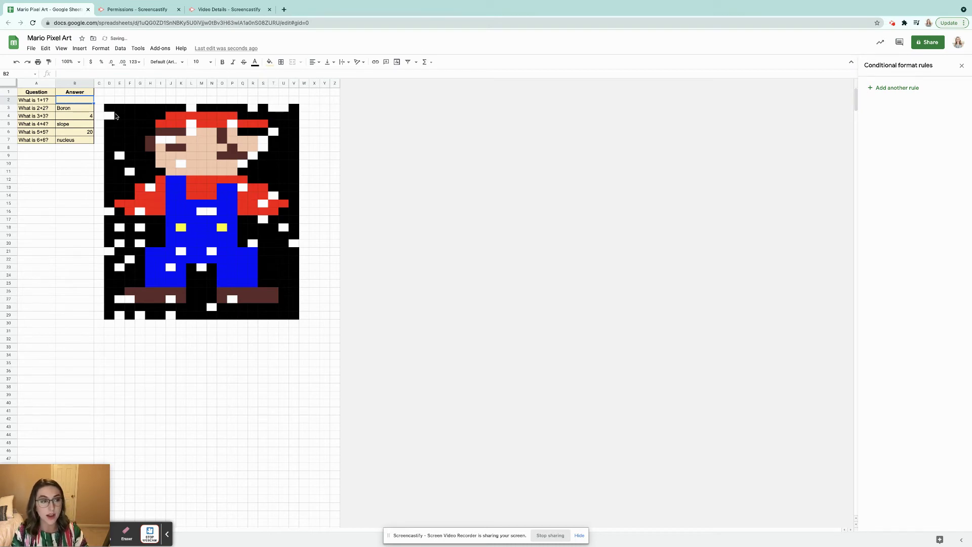
text(2)
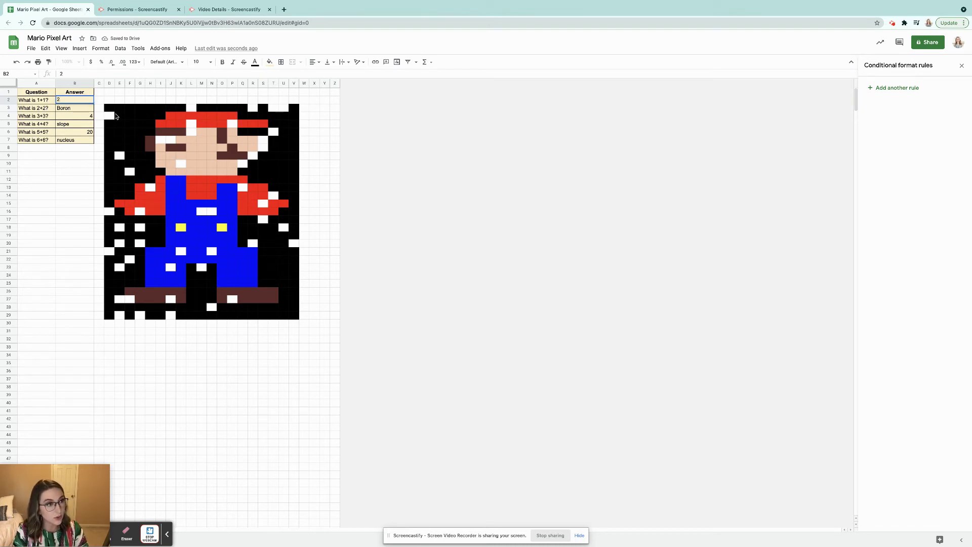
key(Return)
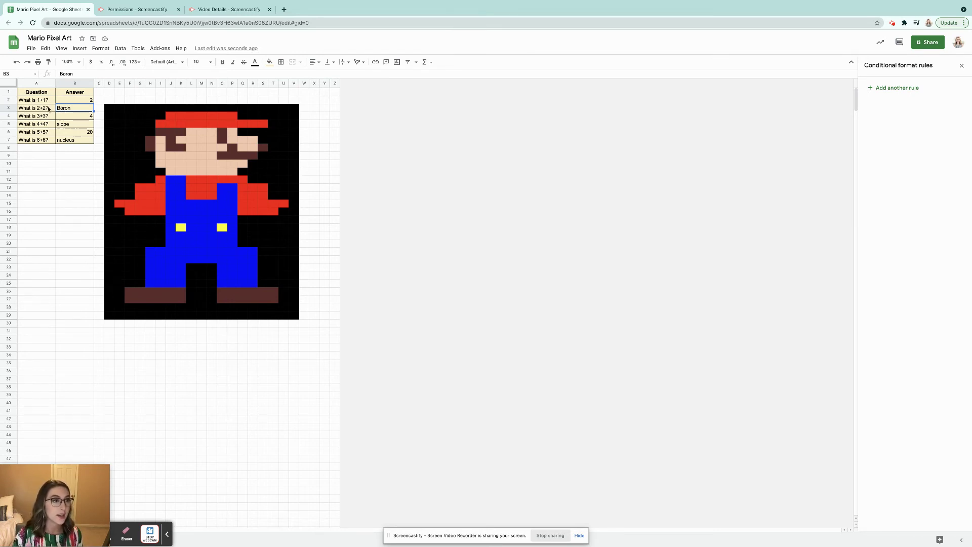
For the range A1:W29, change the "Boron" conditional formatting rule's custom formula to =$B$3<>4
drag(45, 92, 175, 191)
drag(204, 223, 302, 315)
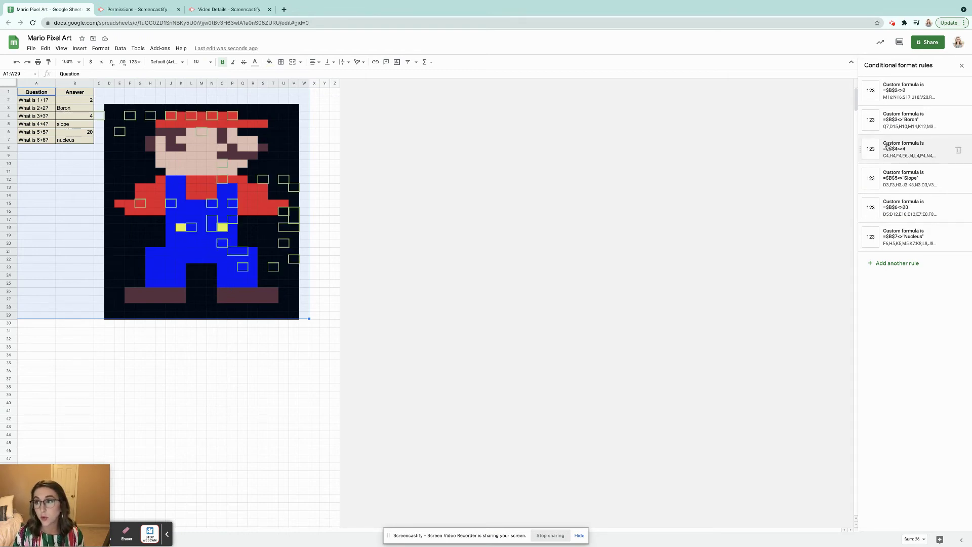
click(905, 124)
click(907, 183)
key(BackSpace)
key(BackSpace)
key(BackSpace)
key(BackSpace)
key(BackSpace)
key(BackSpace)
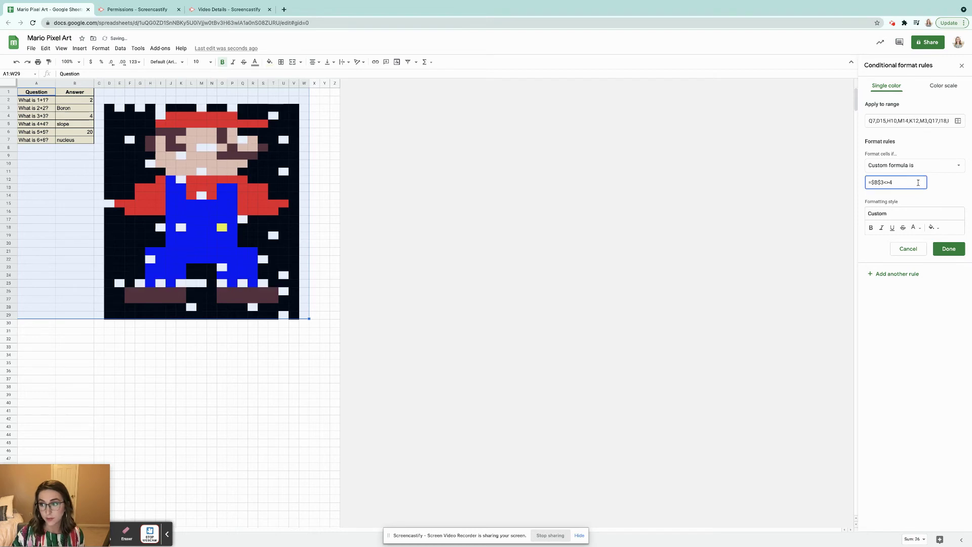
click(950, 245)
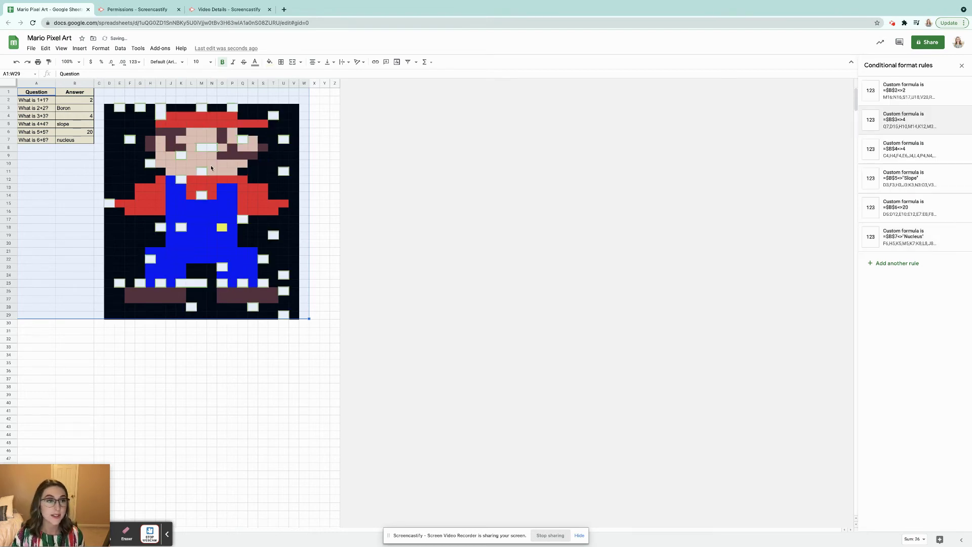
Replace the answer to "What is 2+2?" in cell B3 with 4
click(71, 113)
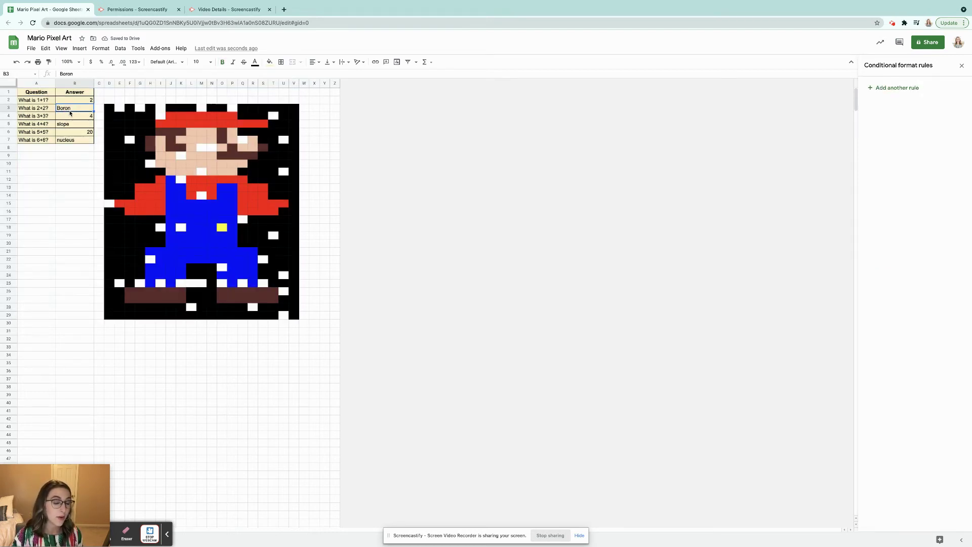
key(Delete)
text(4)
key(Return)
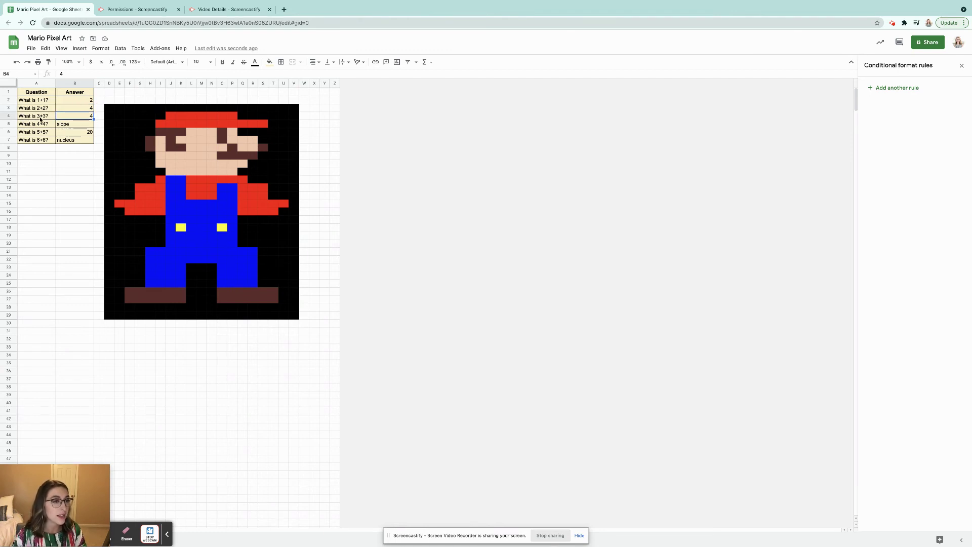
With the question table and pixel art selected, change the cell B4 conditional formatting rule's custom formula to =$B$4<>6
drag(33, 91, 313, 316)
mouse_move(896, 155)
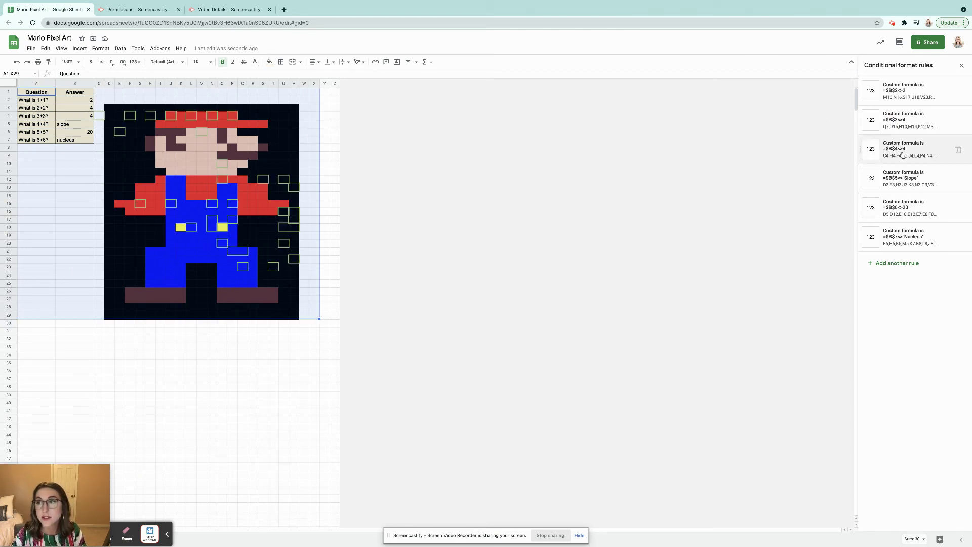
click(919, 151)
click(902, 180)
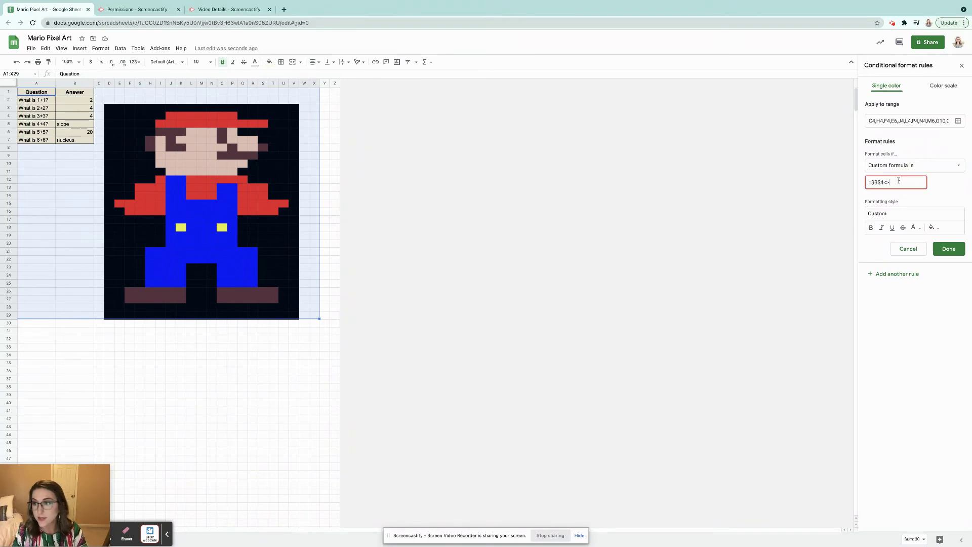
click(947, 249)
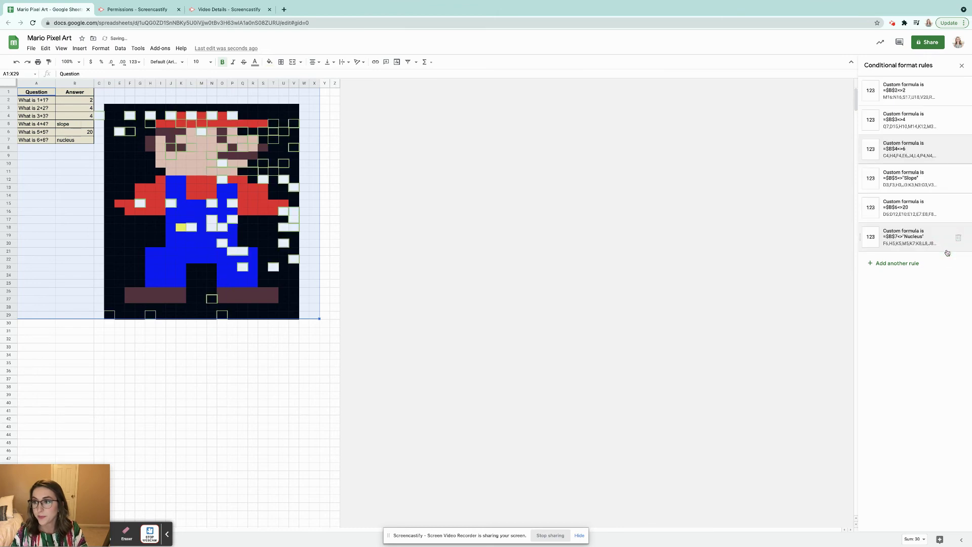
Replace the answer to "What is 3+3?" in cell B4 with 6
click(91, 117)
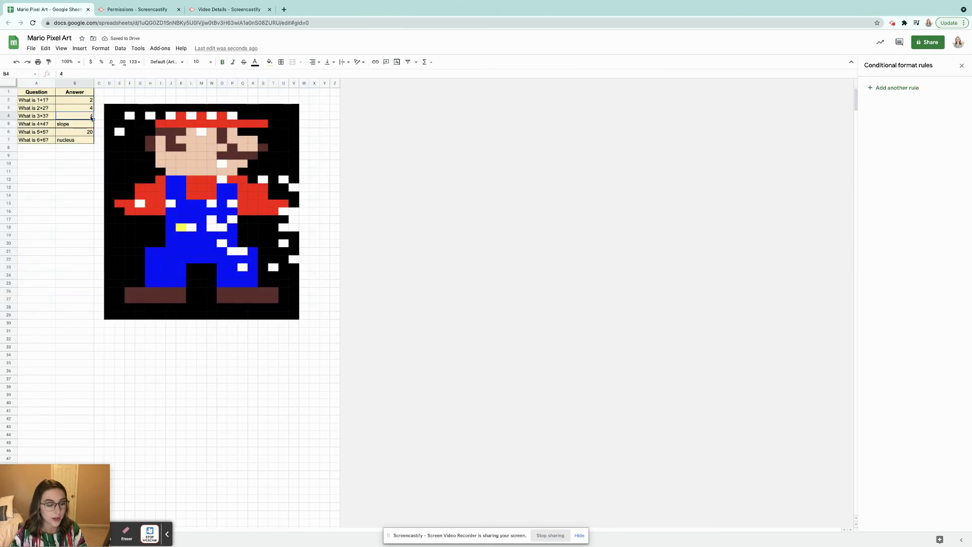
text(6)
key(Return)
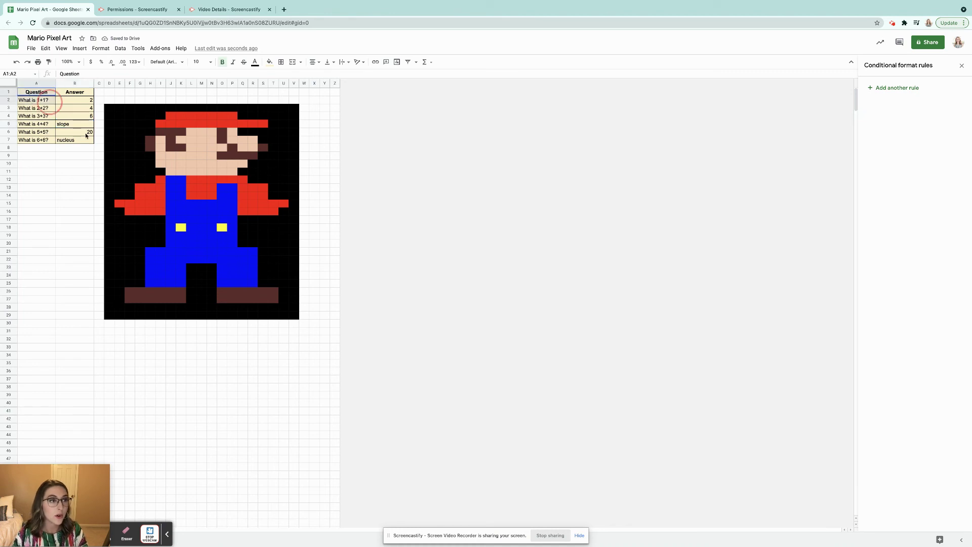
For the range A1:W29, change the "Slope" conditional formatting rule's custom formula to =$B$5<>8
drag(38, 93, 299, 320)
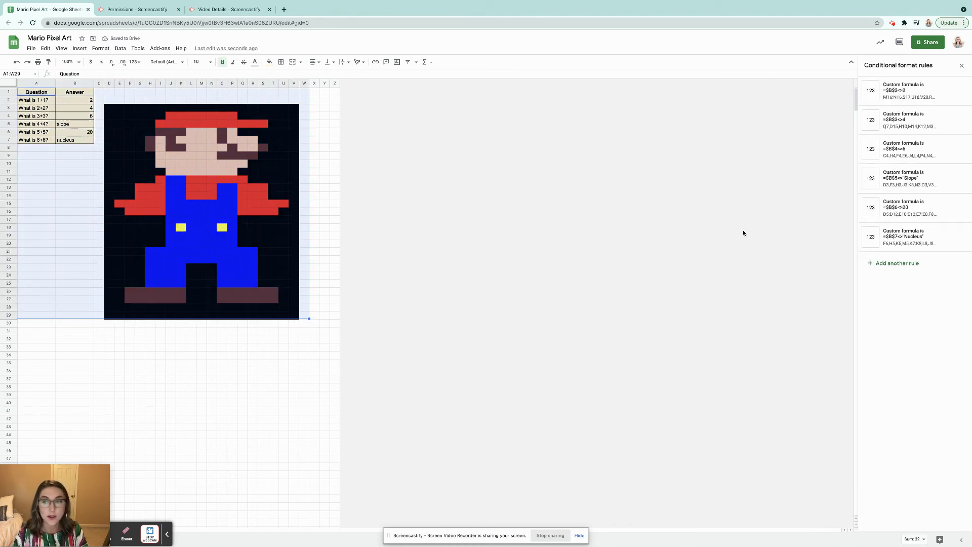
click(906, 178)
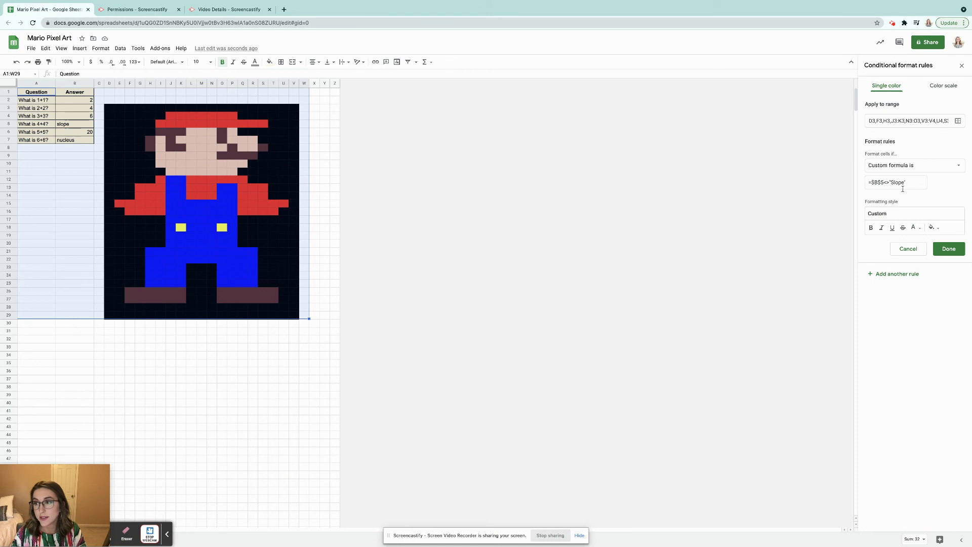
click(910, 182)
key(BackSpace)
key(BackSpace)
key(BackSpace)
key(BackSpace)
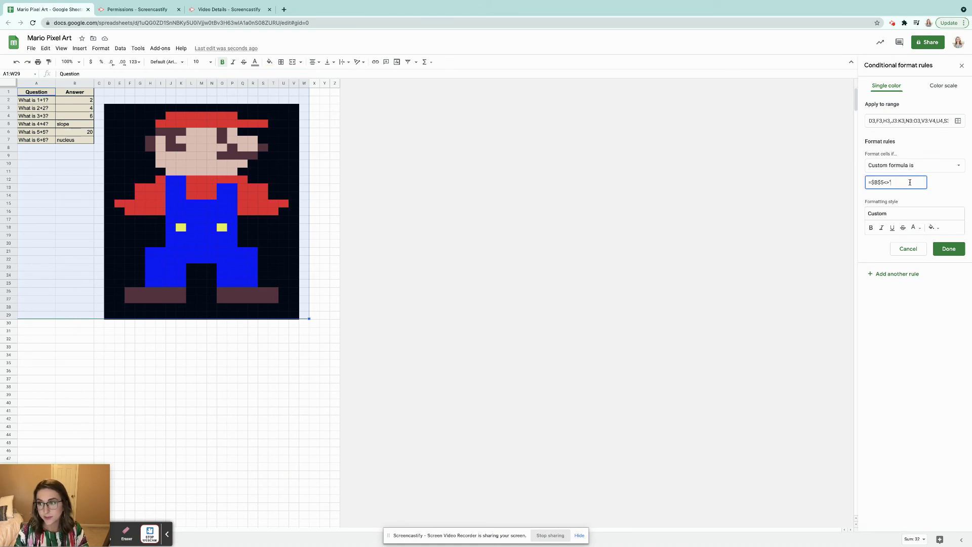
click(949, 248)
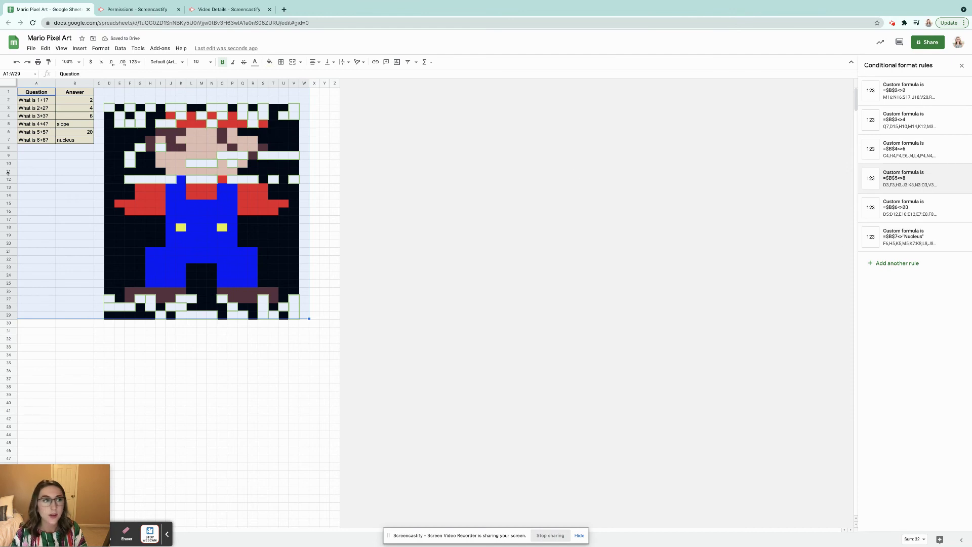
For the range A1:X29, change the cell B6 conditional formatting rule's custom formula to =$B$6<>10
click(67, 135)
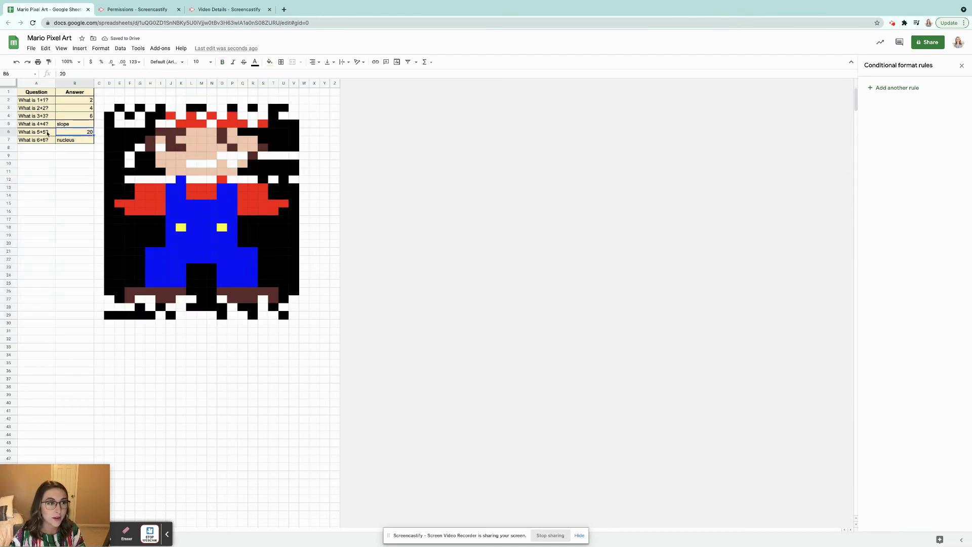
drag(32, 93, 310, 317)
click(915, 211)
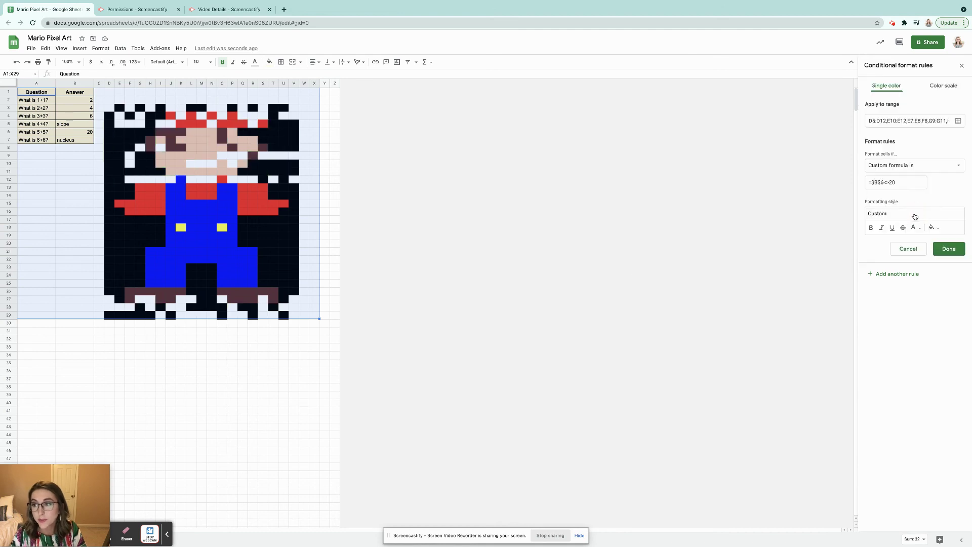
click(907, 184)
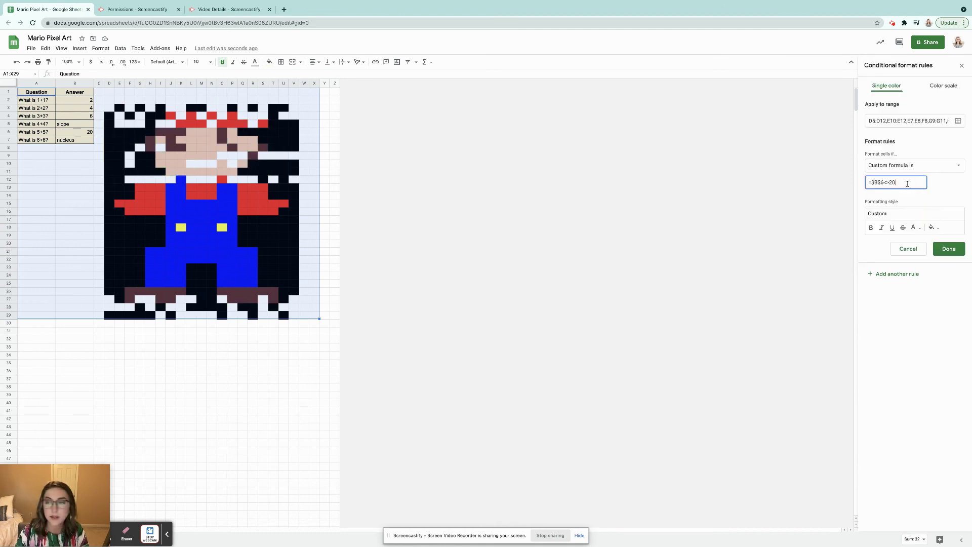
text(10)
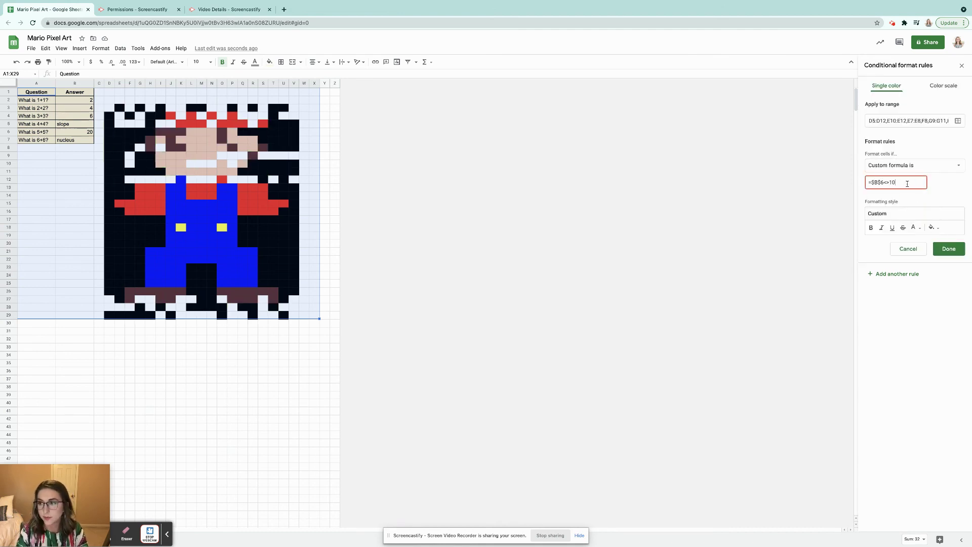
click(944, 251)
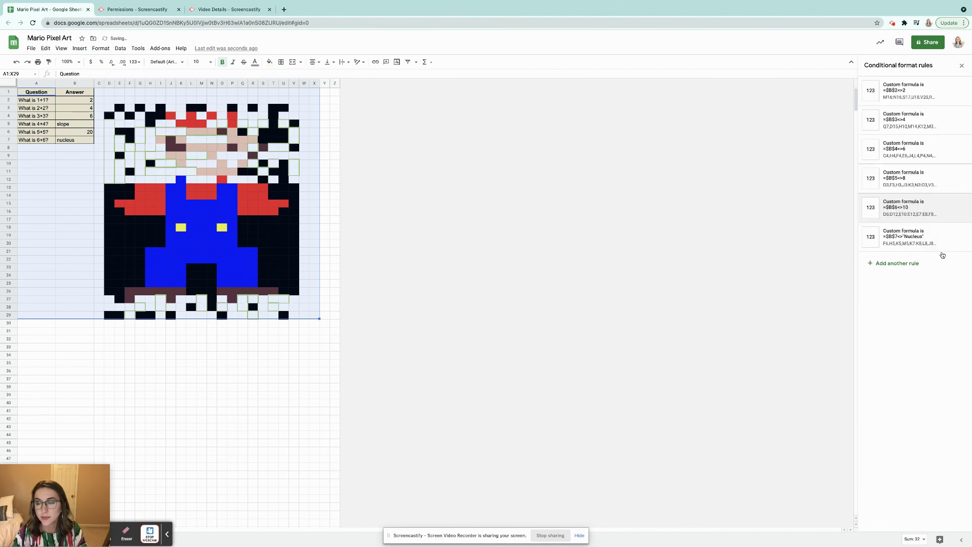
Replace the answer to "What is 5+5?" in cell B6 with 10 and the answer to "What is 4+4?" in cell B5 with 8
click(71, 133)
text(10)
key(Return)
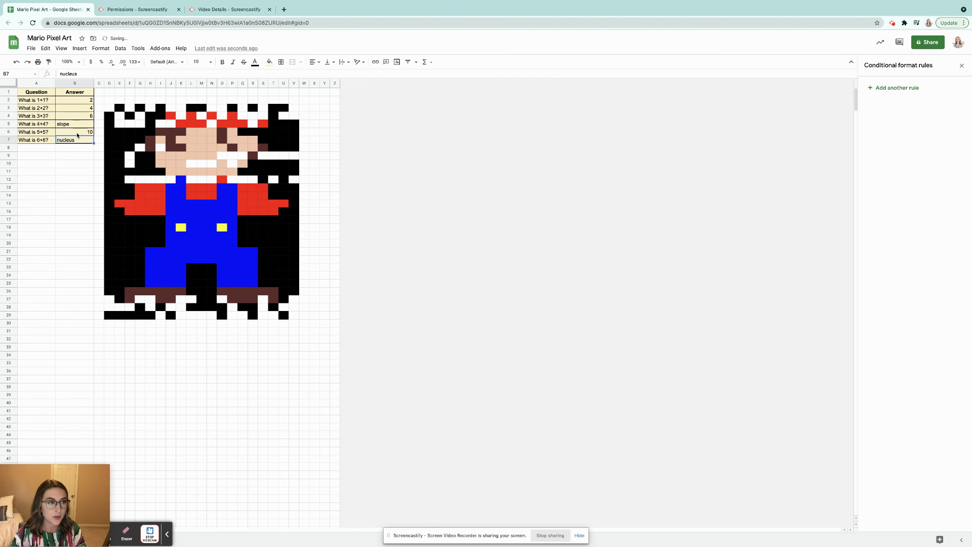
click(71, 124)
text(8)
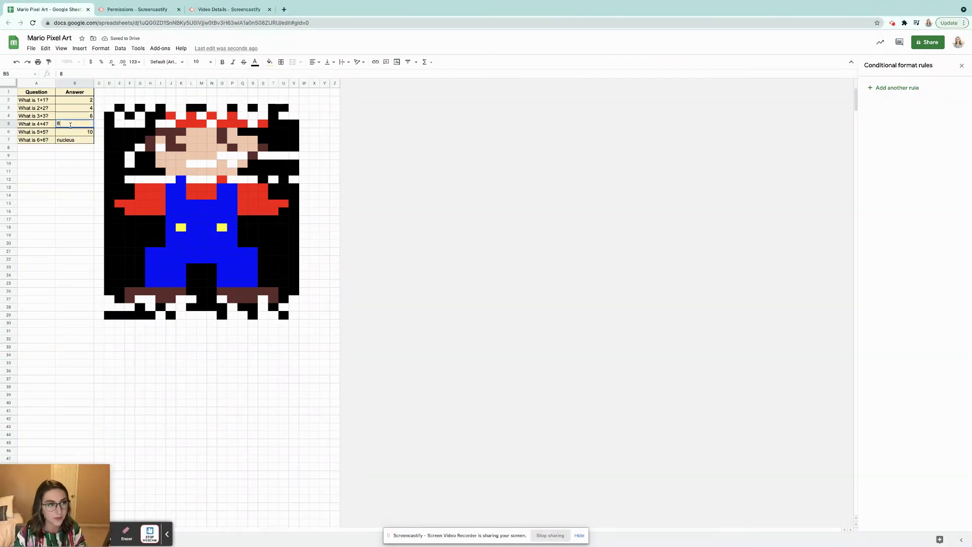
key(Return)
key(Down)
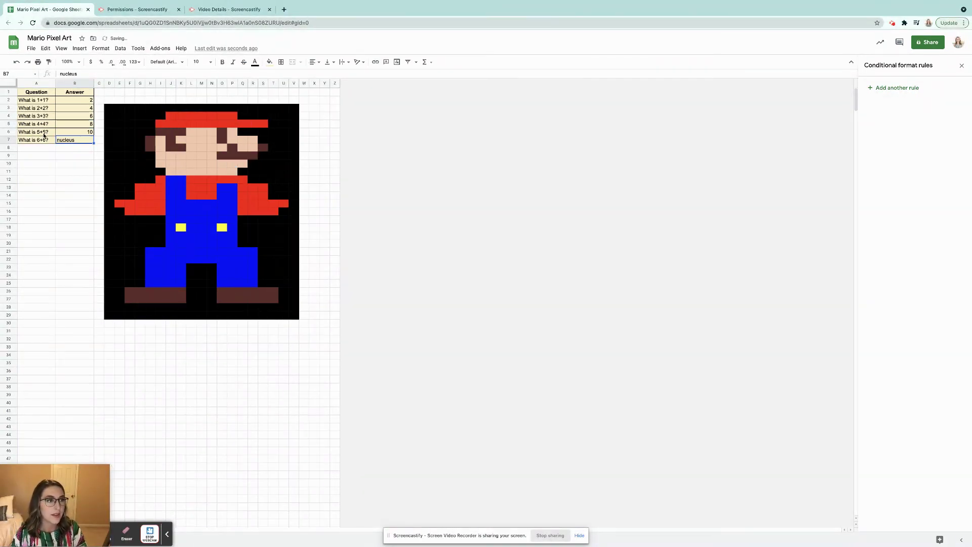
With the range A1:X29 selected, change the "Nucleus" conditional formatting rule's custom formula to =$B$7<>12
drag(36, 92, 310, 314)
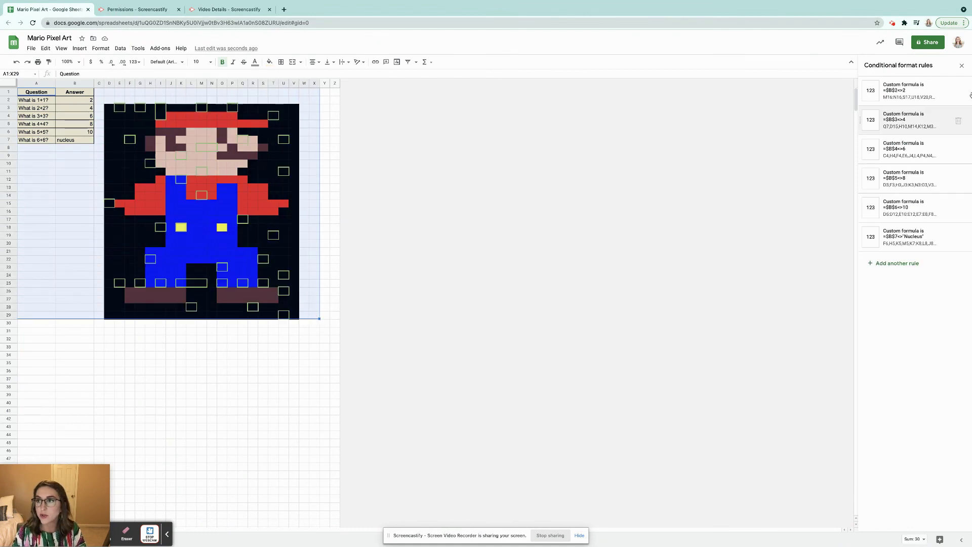
click(915, 243)
click(914, 182)
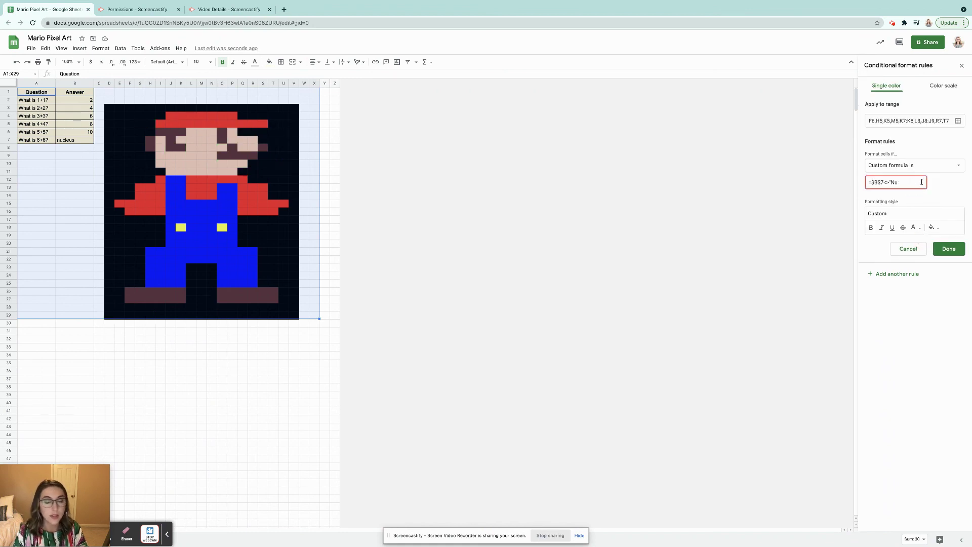
text(12)
click(949, 248)
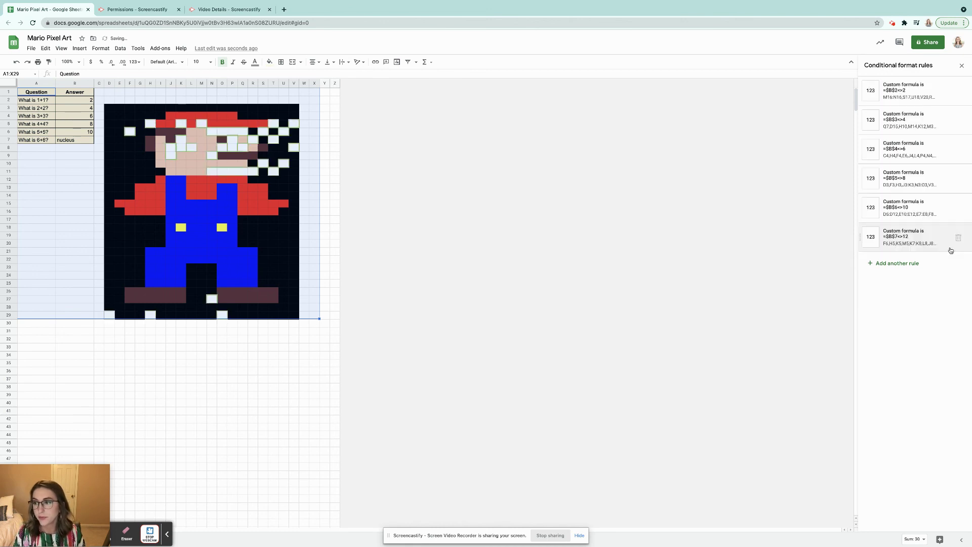
Select the answer cell B7 for the question "What is 6+6?"
click(57, 141)
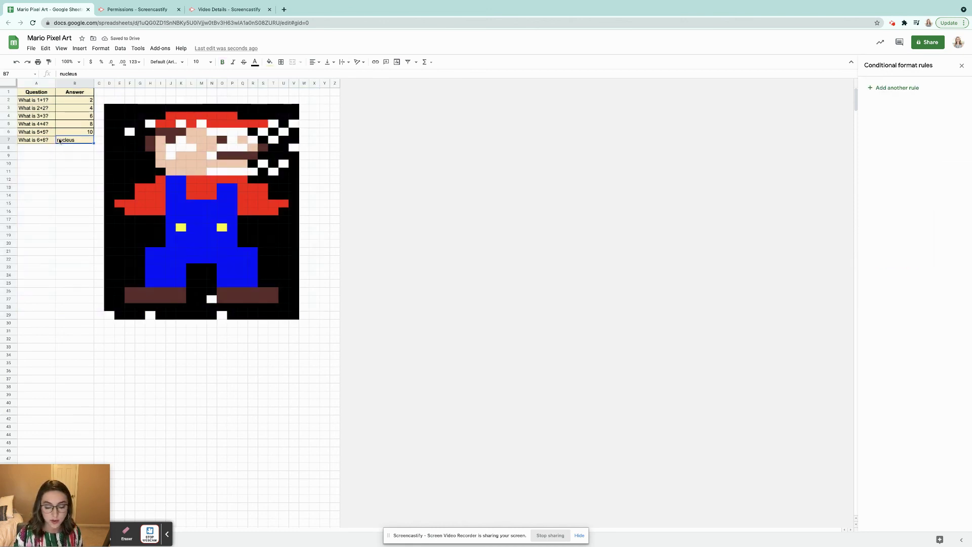